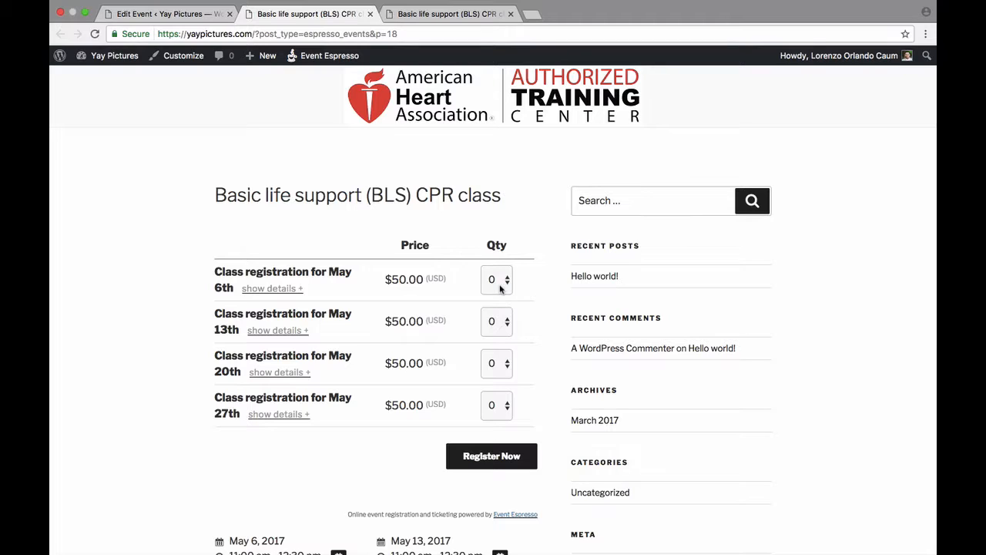
# Set the ticket quantities to 2 for May 6th, 4 for May 13th, 3 for May 20th and 4 for May 27th
pyautogui.click(500, 289)
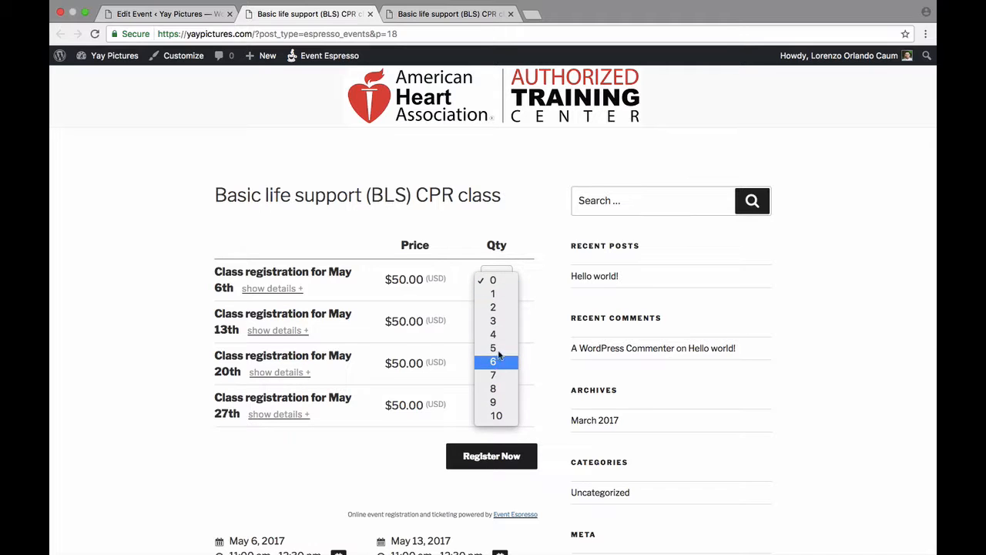
pyautogui.click(494, 307)
pyautogui.click(500, 321)
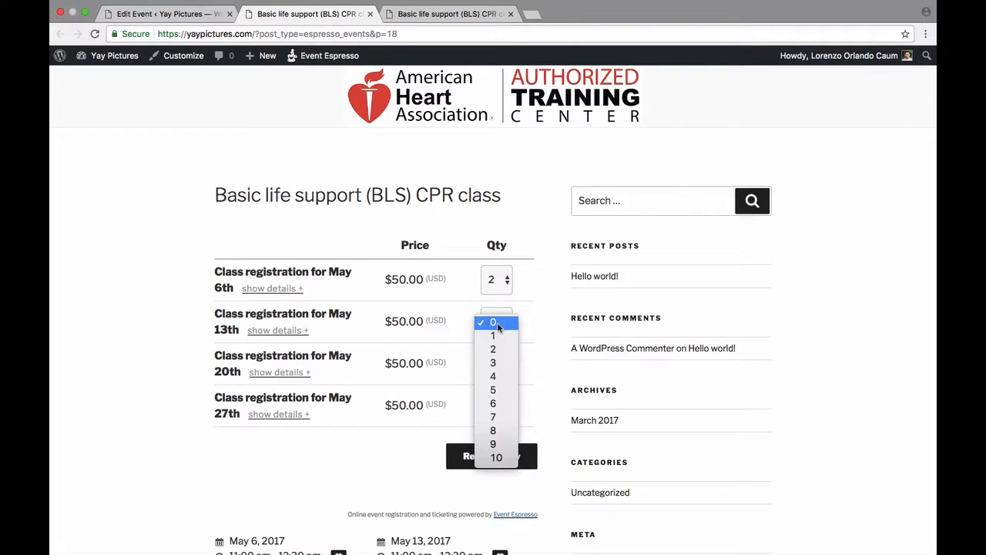
pyautogui.click(502, 376)
pyautogui.click(501, 370)
pyautogui.click(499, 418)
pyautogui.click(499, 419)
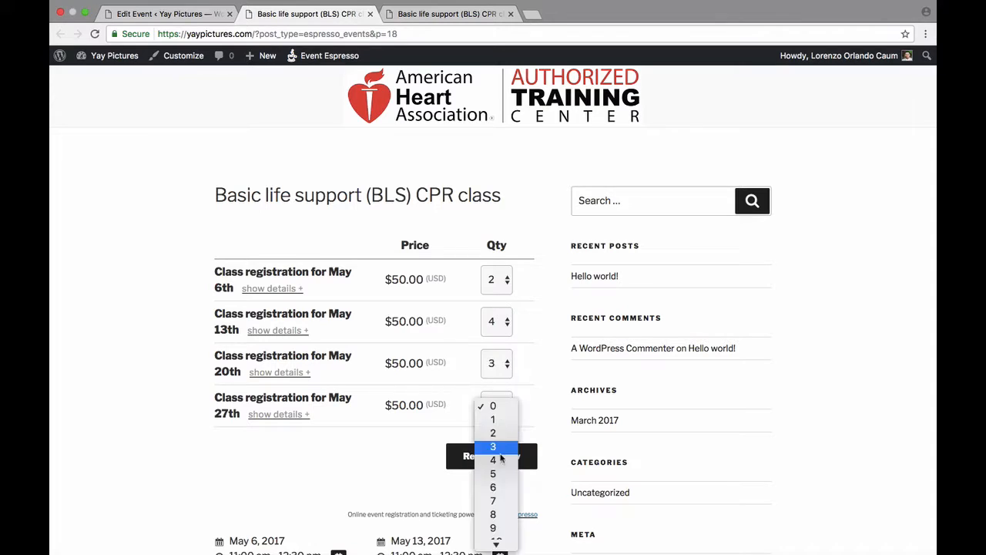
pyautogui.click(499, 461)
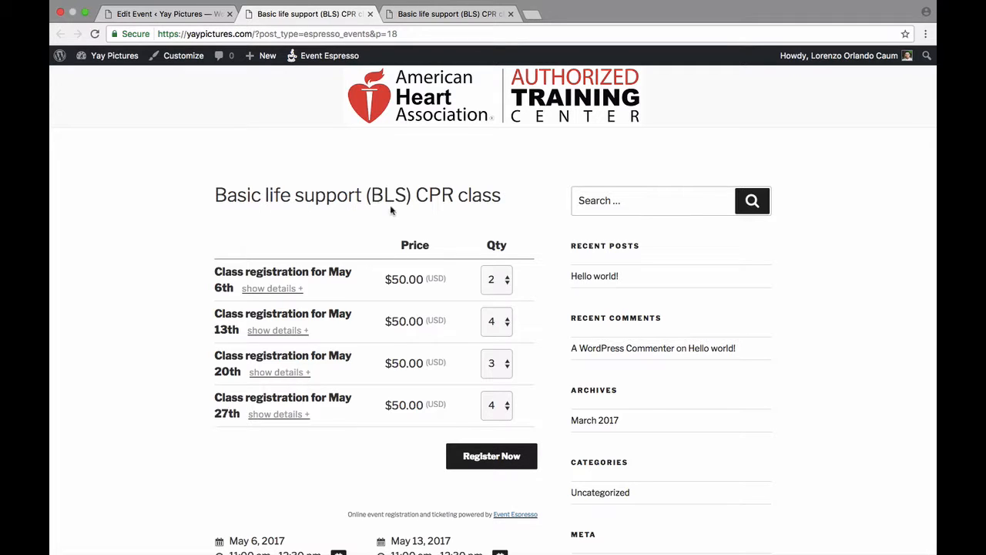
# Reset the ticket quantities of all four May class dates to 0
pyautogui.click(508, 284)
pyautogui.click(506, 281)
pyautogui.click(506, 324)
pyautogui.click(494, 269)
pyautogui.click(501, 368)
pyautogui.click(502, 329)
pyautogui.click(497, 408)
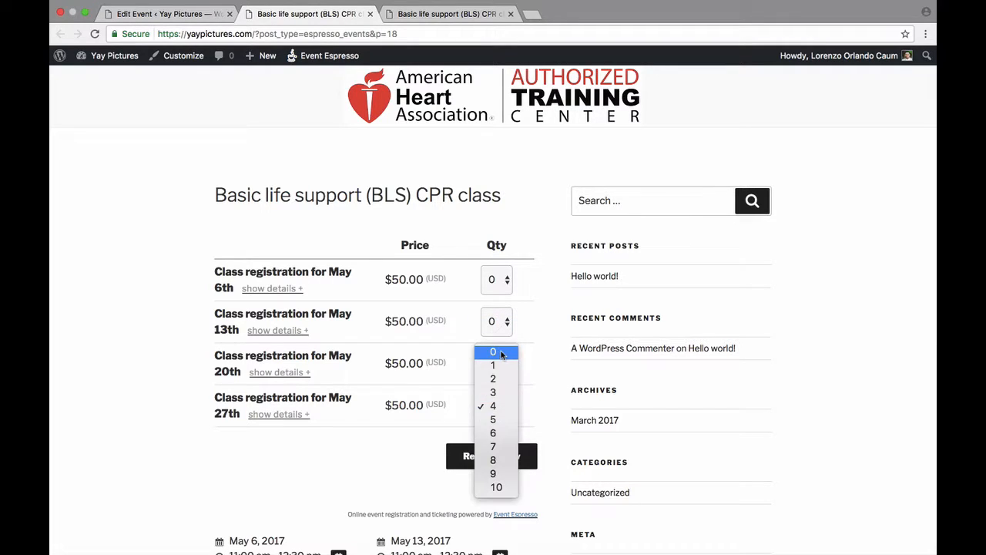
pyautogui.click(493, 348)
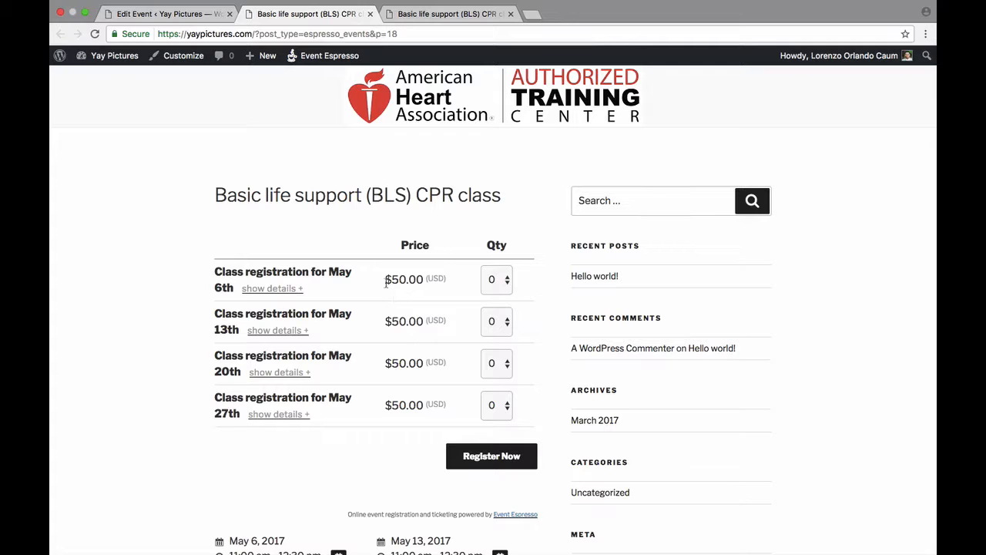
# In the event editor, limit the maximum number of tickets allowed per order to 1 and save the draft
pyautogui.click(198, 17)
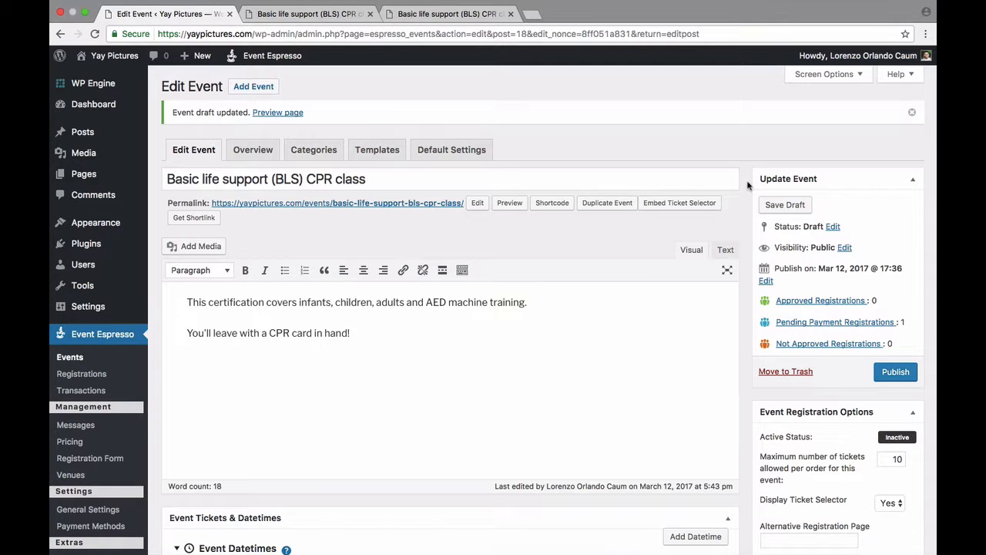
pyautogui.scroll(-5, 747, 185)
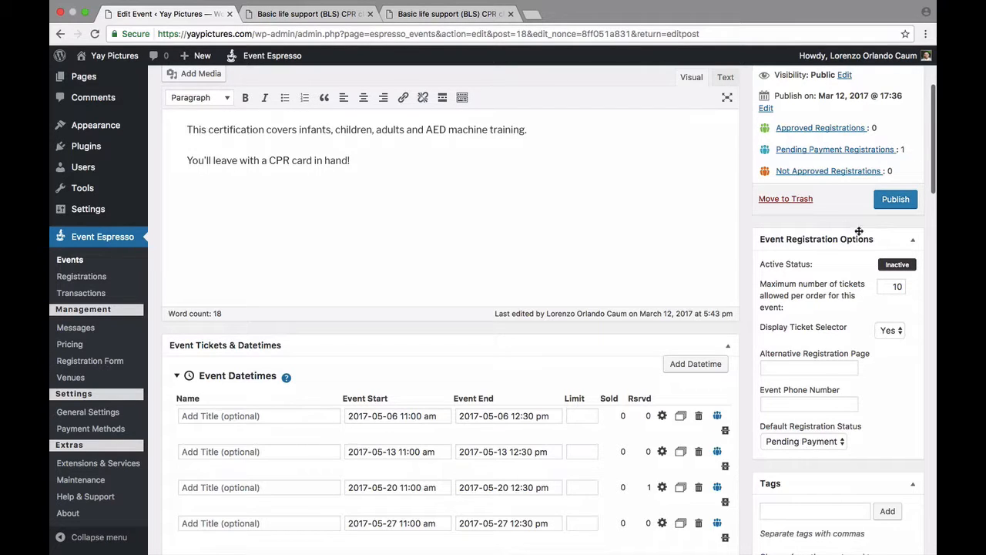
pyautogui.doubleClick(893, 286)
pyautogui.write('1')
pyautogui.press('Return')
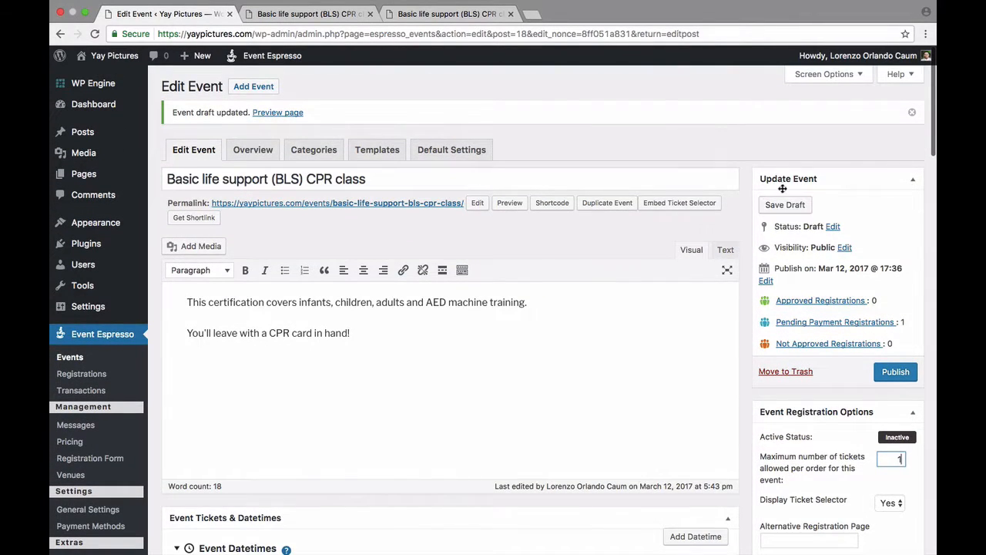
pyautogui.click(780, 206)
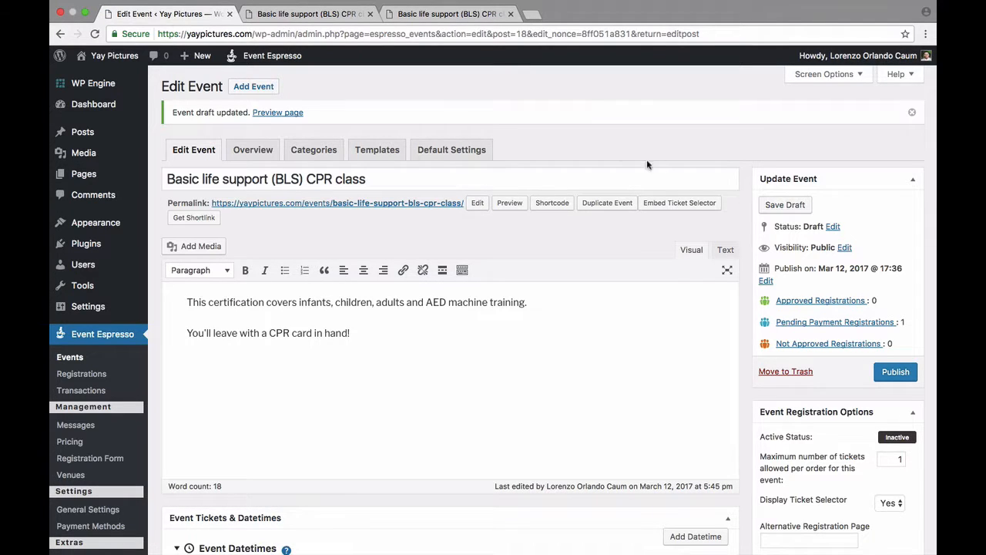
# Preview the updated event page and test the ticket selector on each of the four dates, ending on May 13th
pyautogui.click(289, 116)
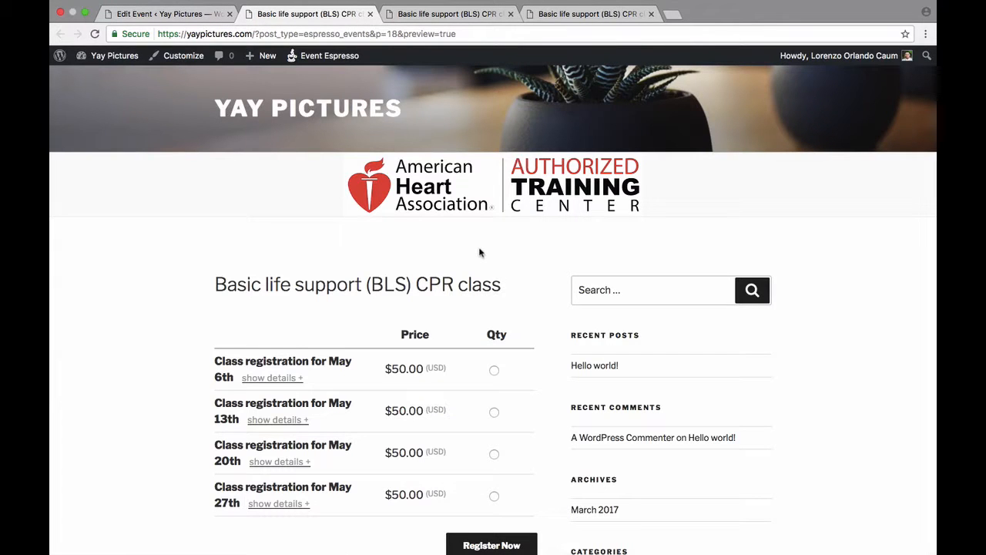
pyautogui.scroll(-1, 487, 253)
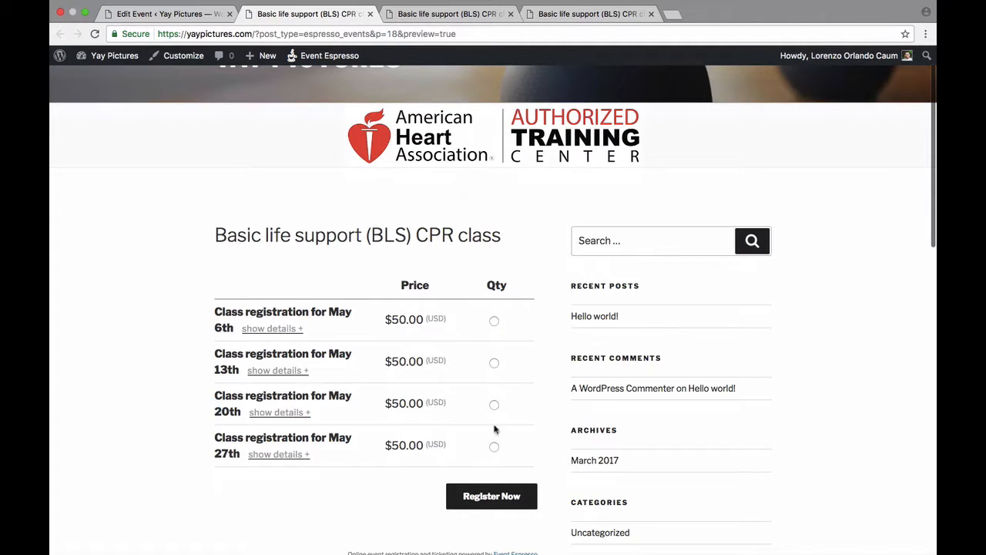
pyautogui.click(494, 322)
pyautogui.click(494, 363)
pyautogui.click(494, 405)
pyautogui.click(494, 447)
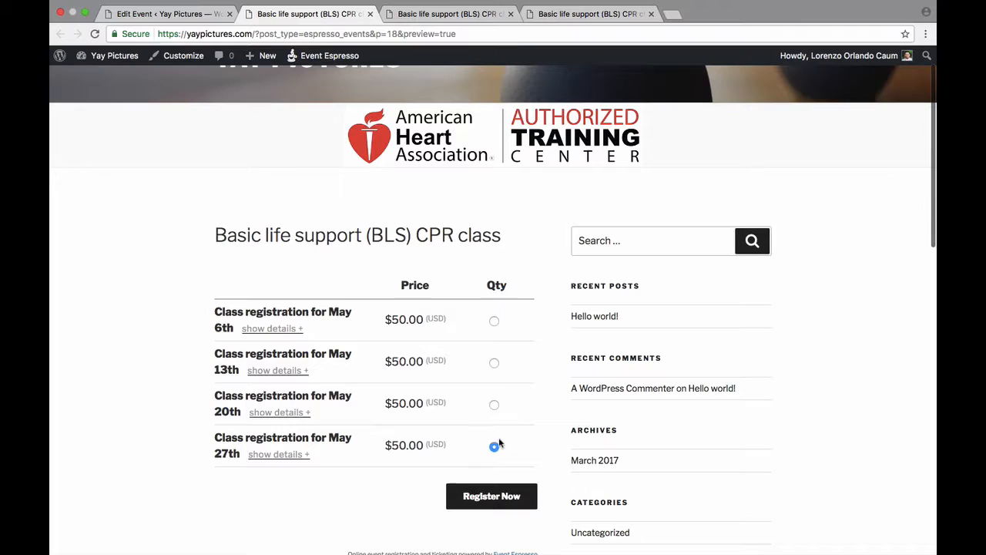
pyautogui.click(495, 364)
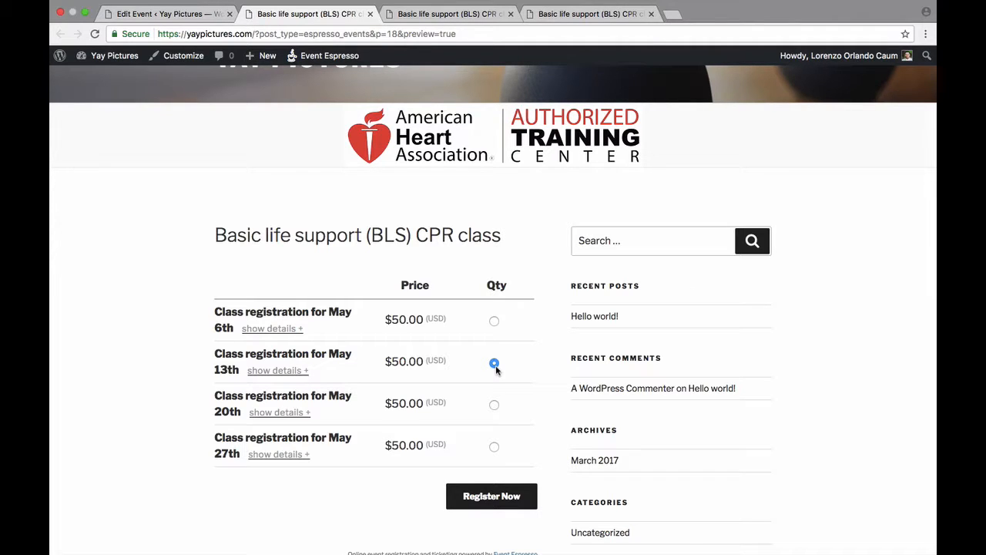
pyautogui.scroll(1, 495, 370)
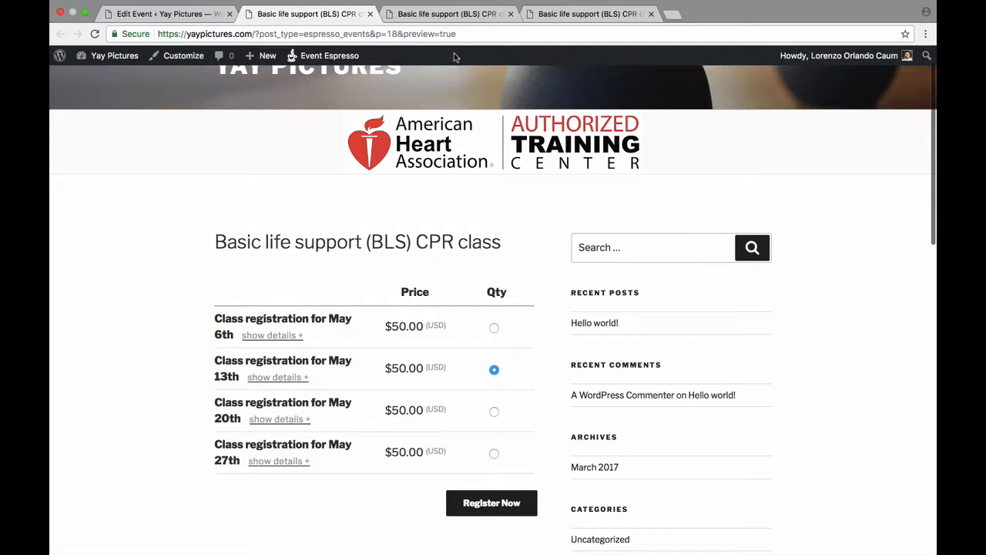
# Compare by setting quantities 2, 2, 3 and 2 on the older event preview and selecting the May 6th ticket on the updated one
pyautogui.click(460, 13)
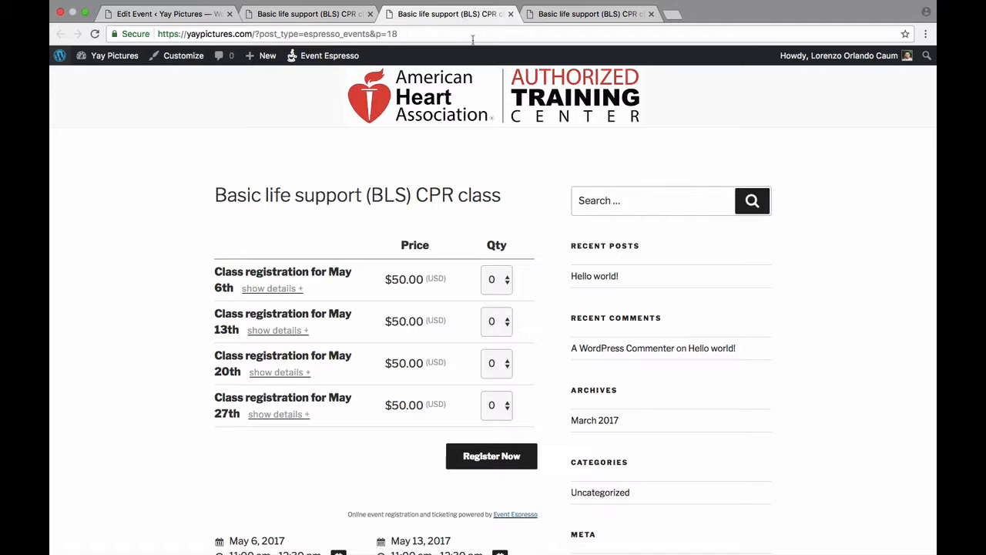
pyautogui.click(495, 285)
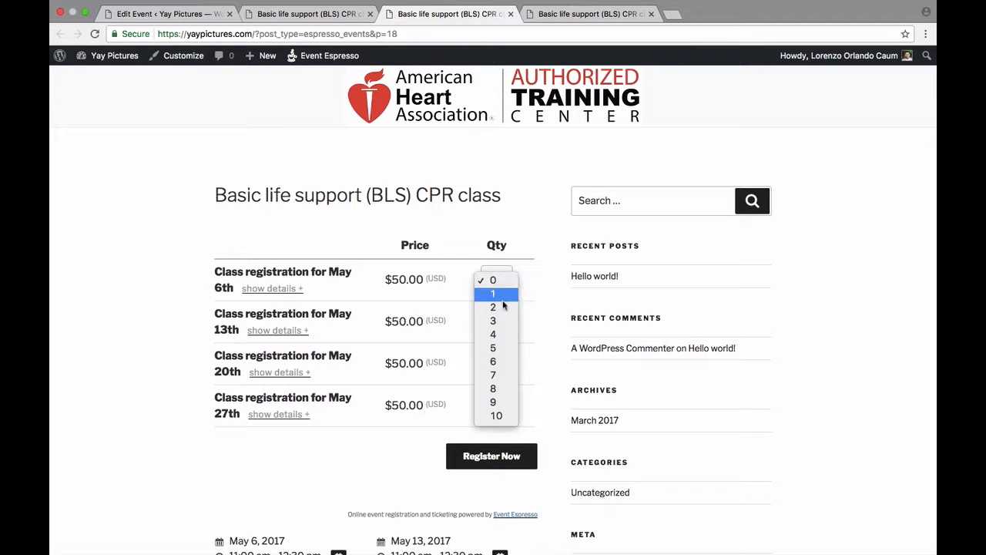
pyautogui.click(497, 309)
pyautogui.click(497, 321)
pyautogui.click(494, 348)
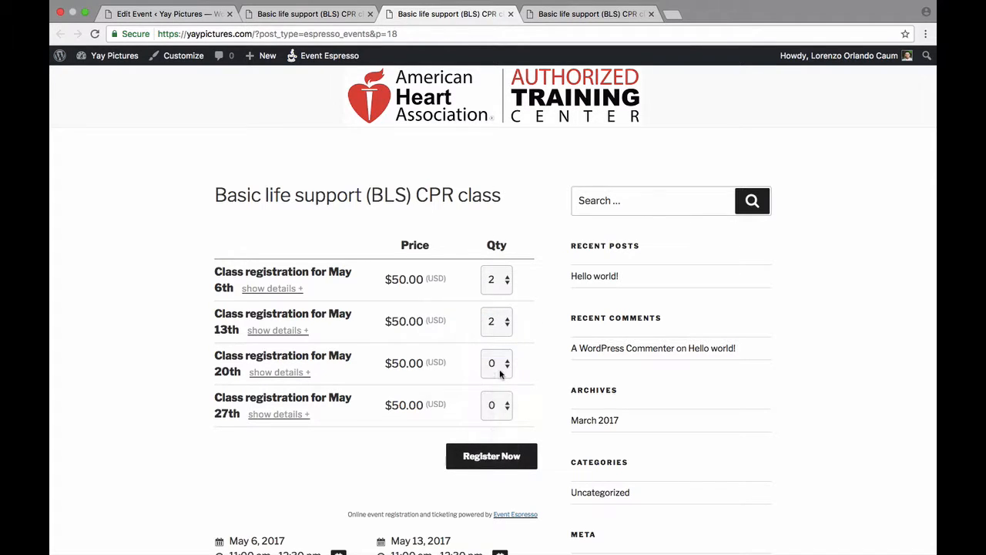
pyautogui.click(497, 363)
pyautogui.click(494, 404)
pyautogui.click(497, 406)
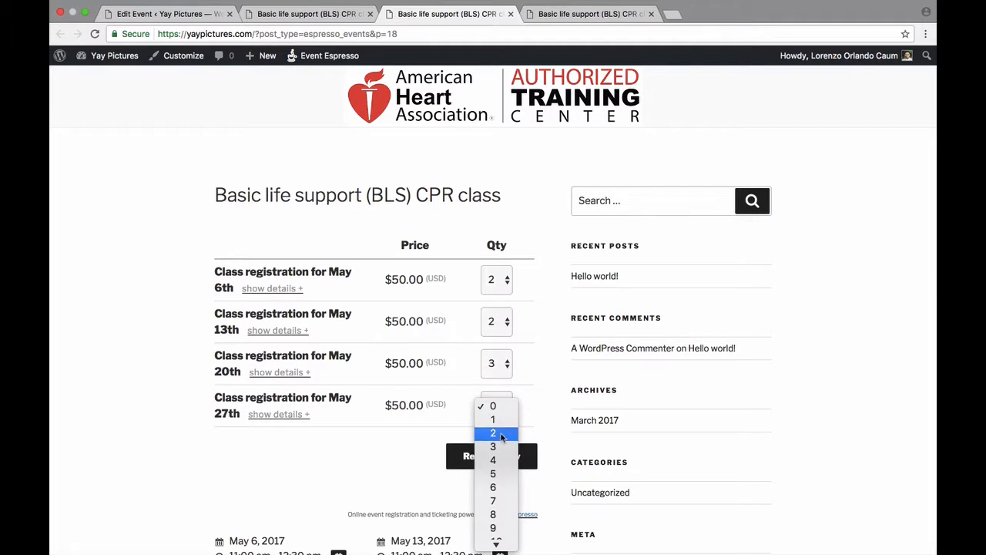
pyautogui.click(501, 433)
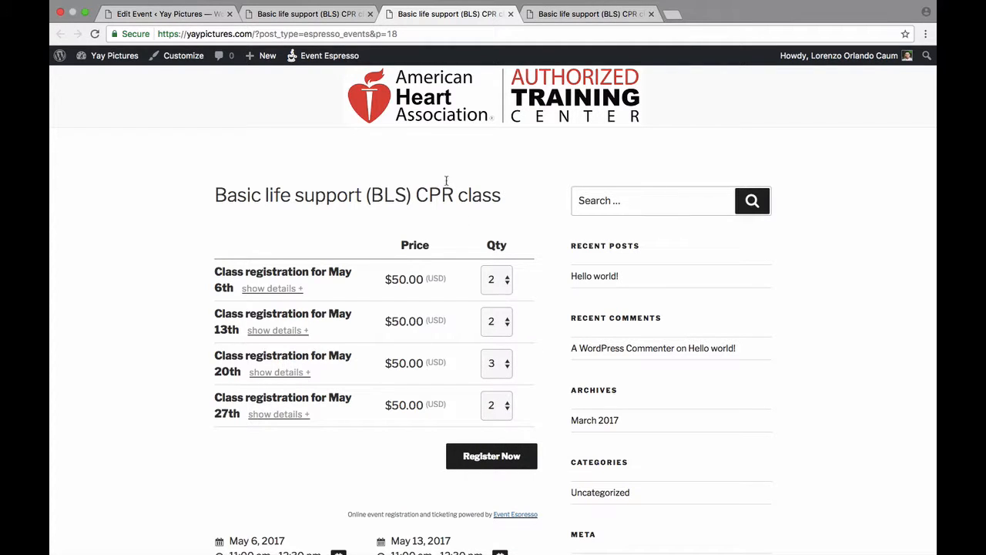
pyautogui.click(341, 14)
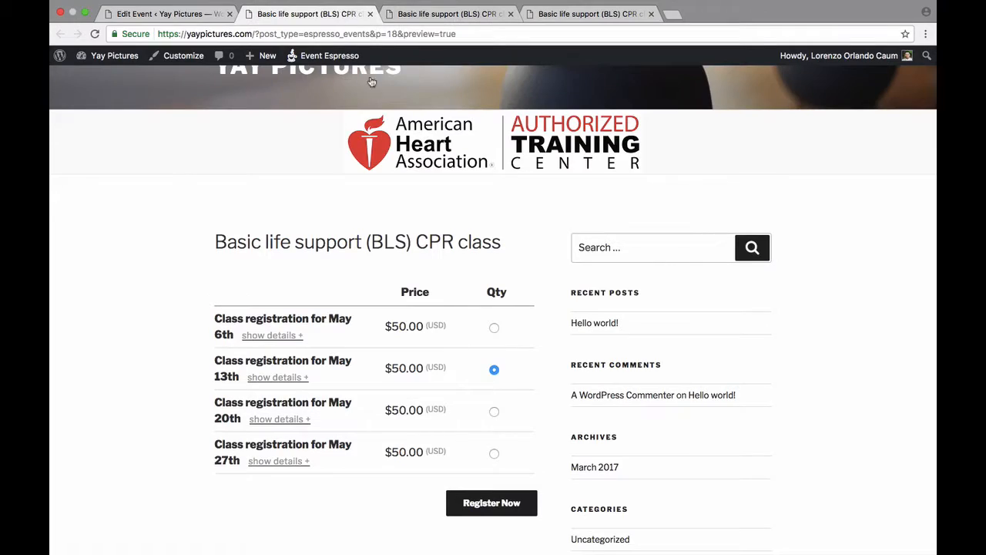
pyautogui.click(494, 329)
# Publish the Basic life support (BLS) CPR class event and view its live page in a new tab, comparing it with the preview
pyautogui.click(207, 17)
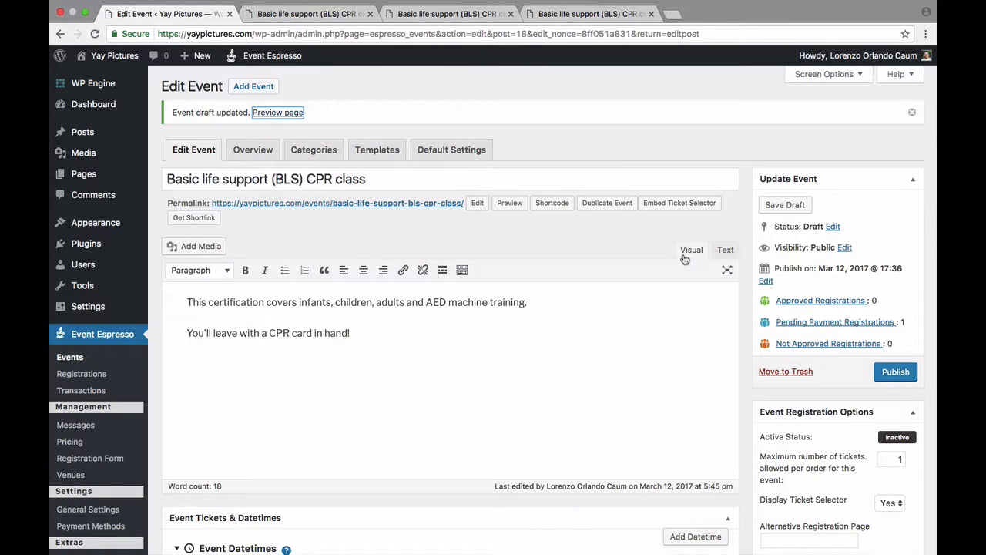
pyautogui.click(897, 376)
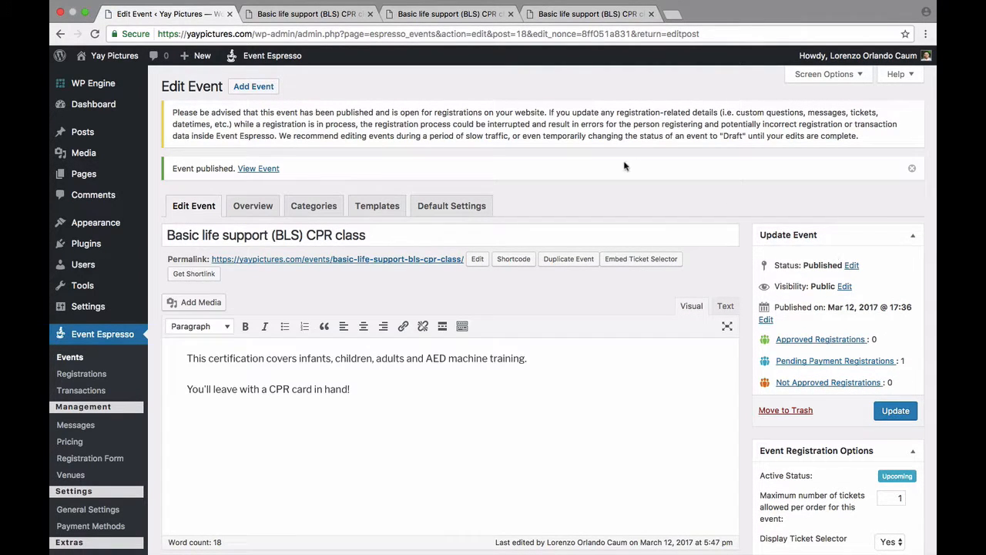
pyautogui.rightClick(270, 170)
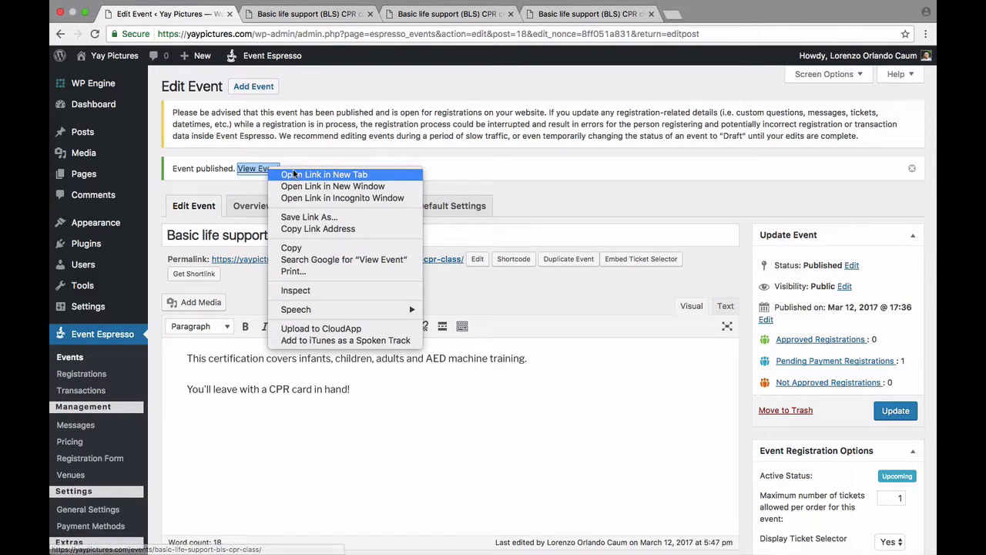
pyautogui.click(293, 175)
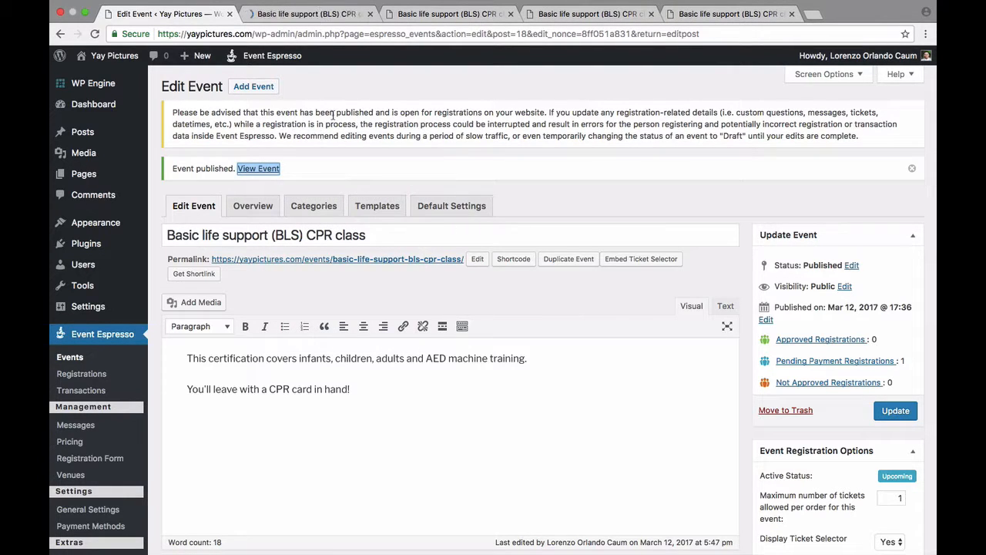
pyautogui.click(325, 17)
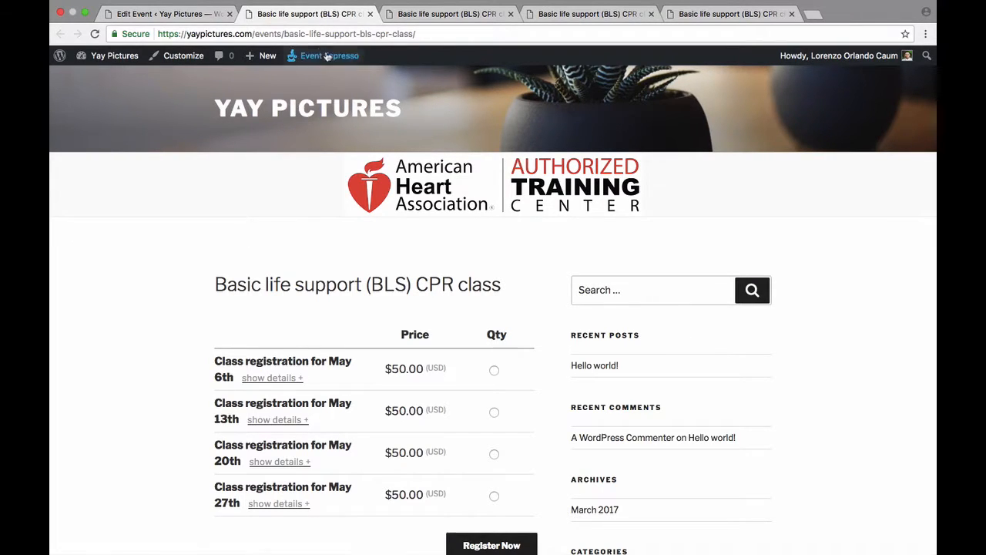
pyautogui.click(432, 17)
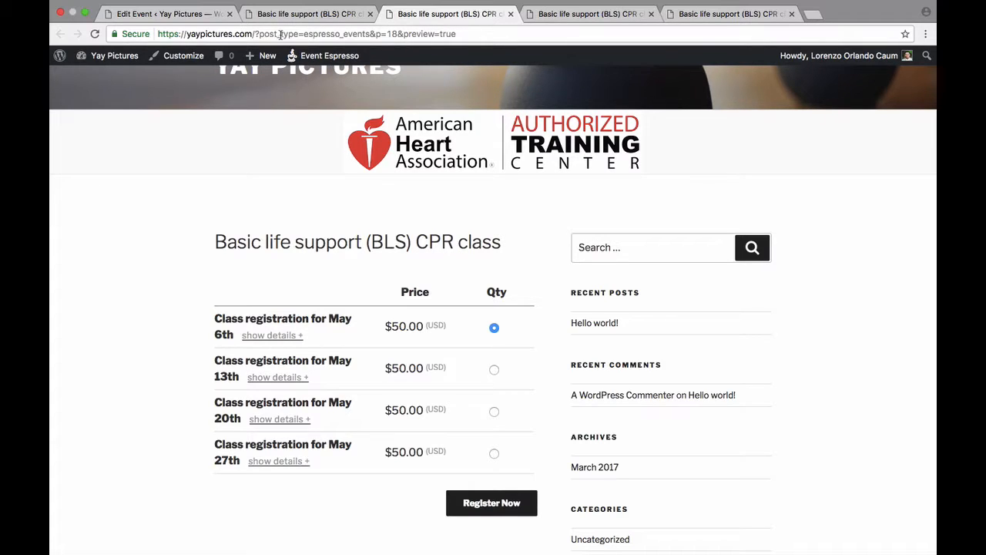
pyautogui.click(327, 21)
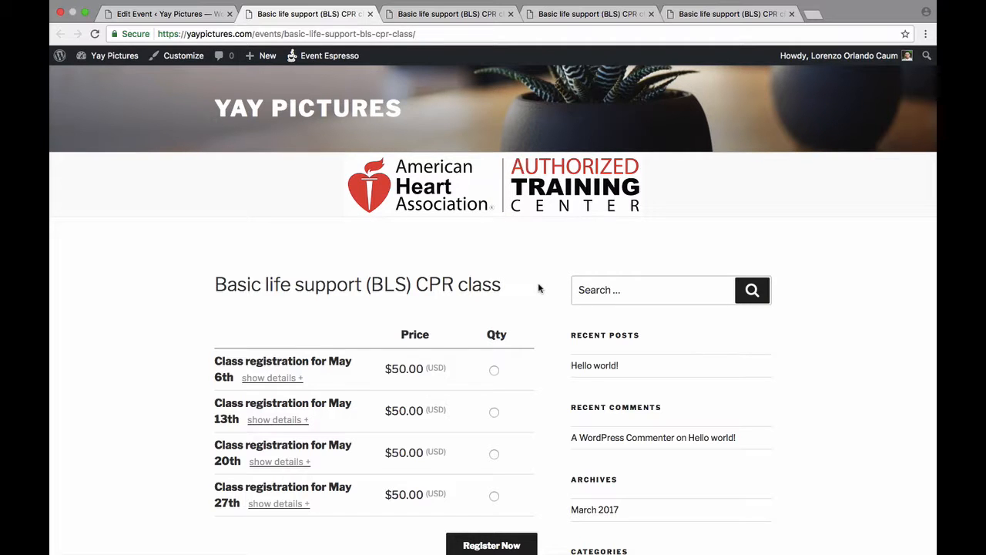
# Choose the May 20th class ticket on the live event page and start the registration
pyautogui.scroll(-3, 539, 288)
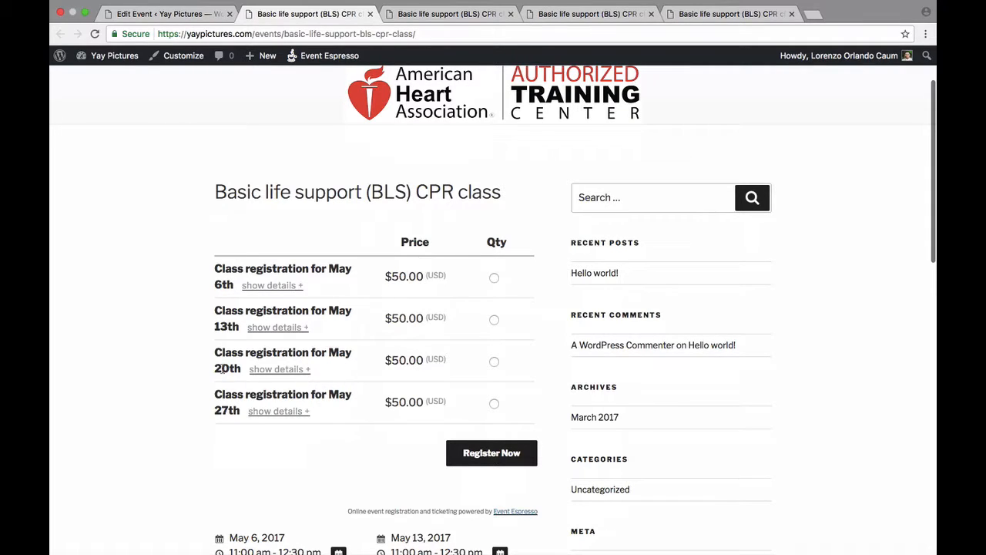
pyautogui.click(494, 362)
pyautogui.click(490, 452)
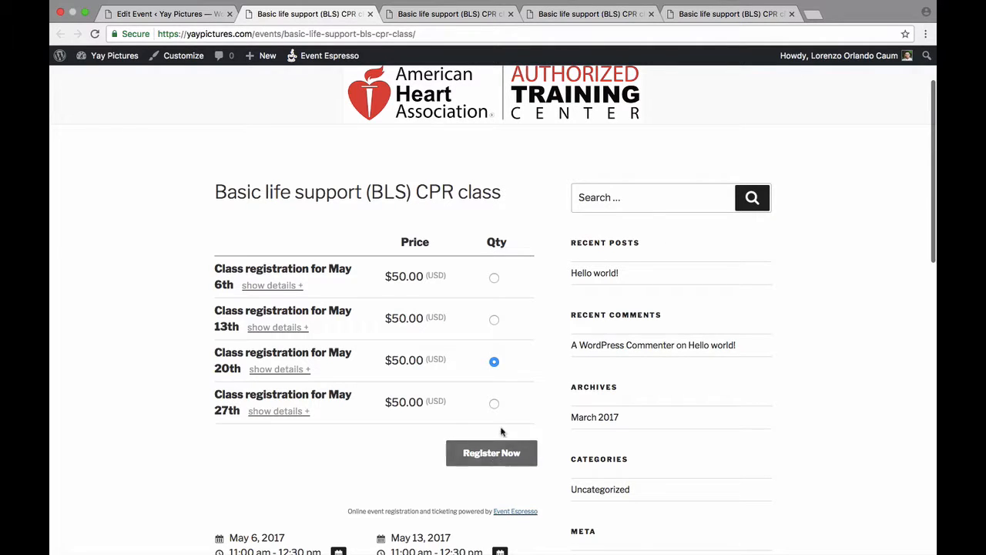
pyautogui.click(477, 458)
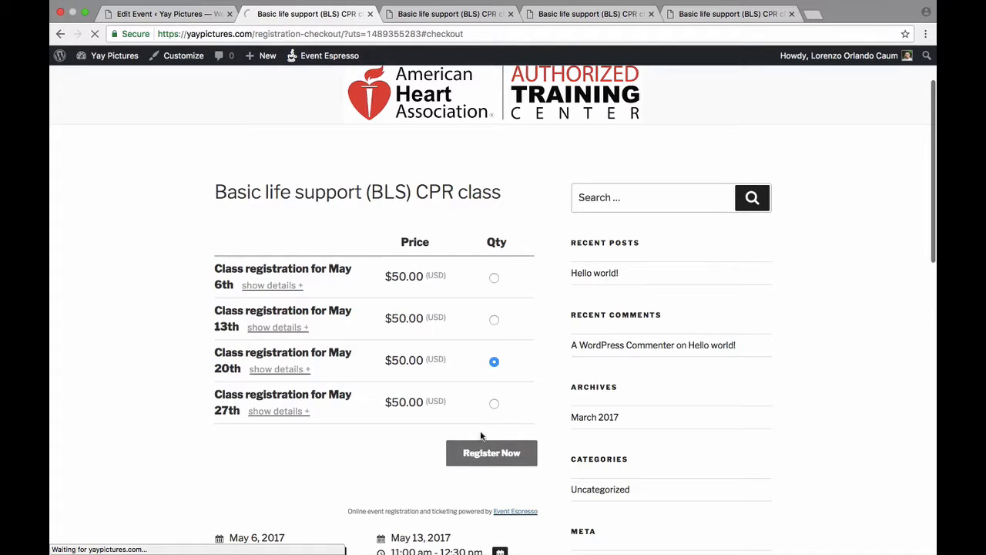
# Fill in Attendee 1's first name, last name and e-mail address in the registration checkout
pyautogui.click(510, 343)
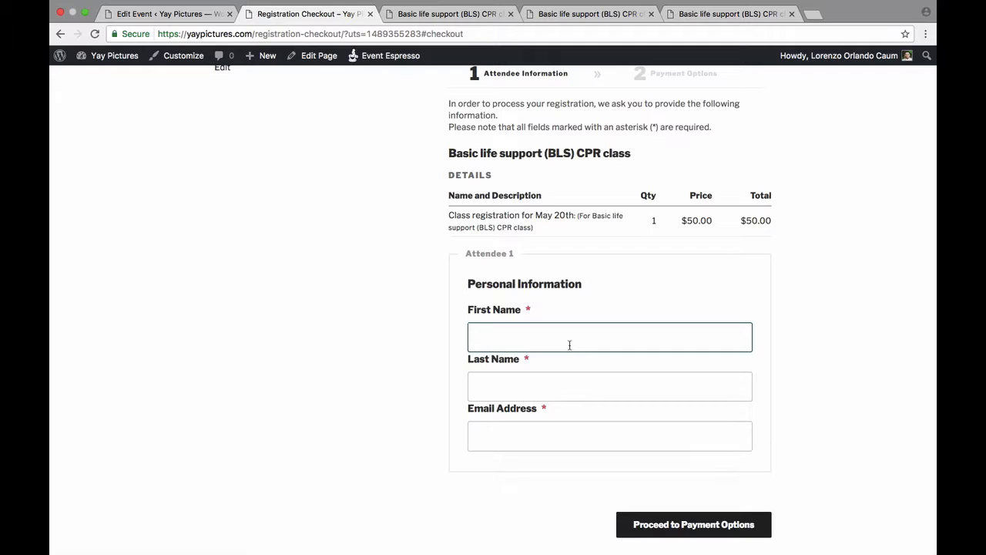
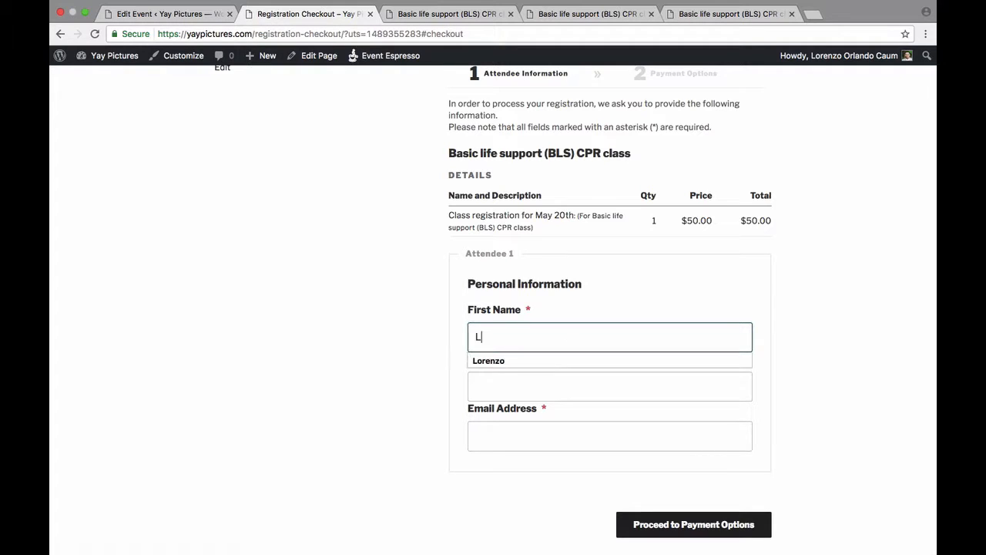
pyautogui.click(576, 382)
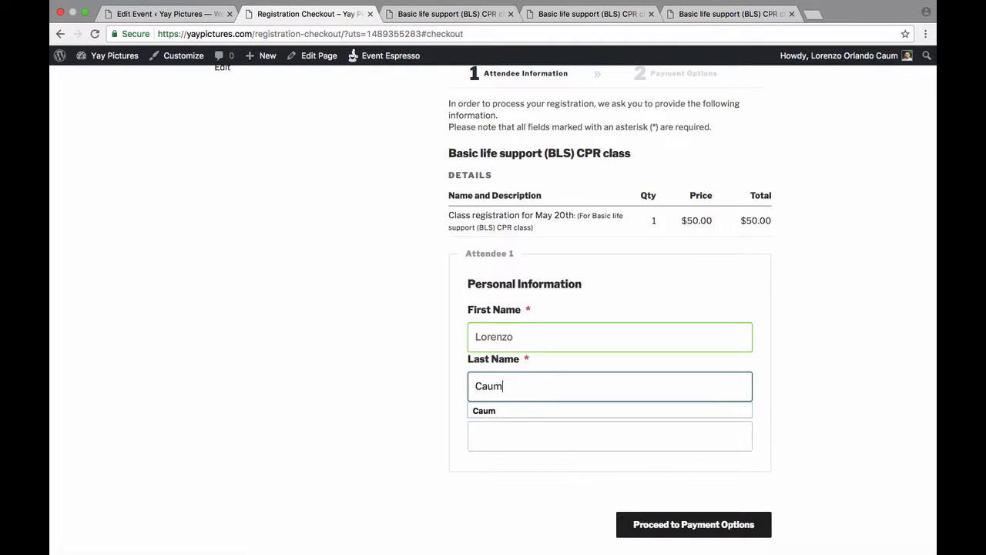
pyautogui.click(563, 454)
pyautogui.click(572, 442)
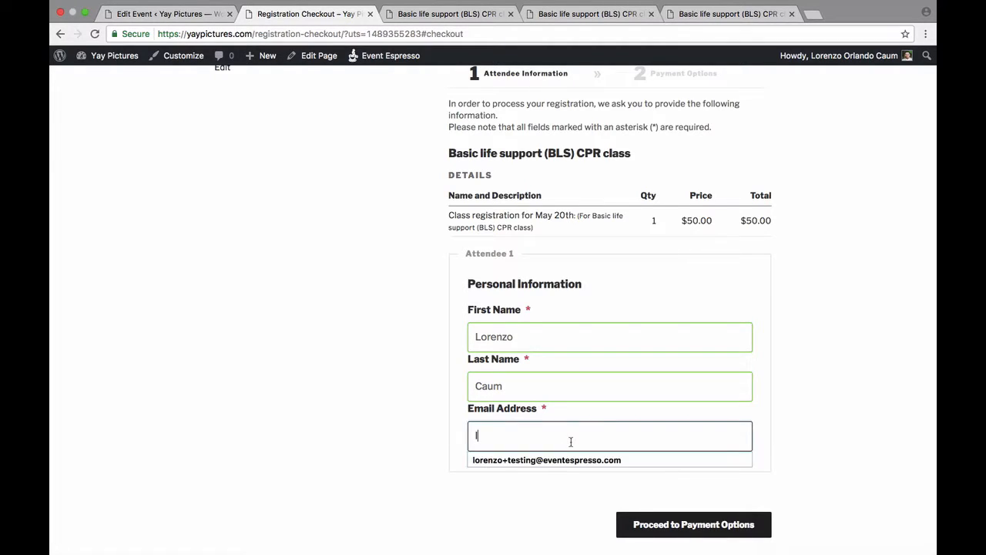
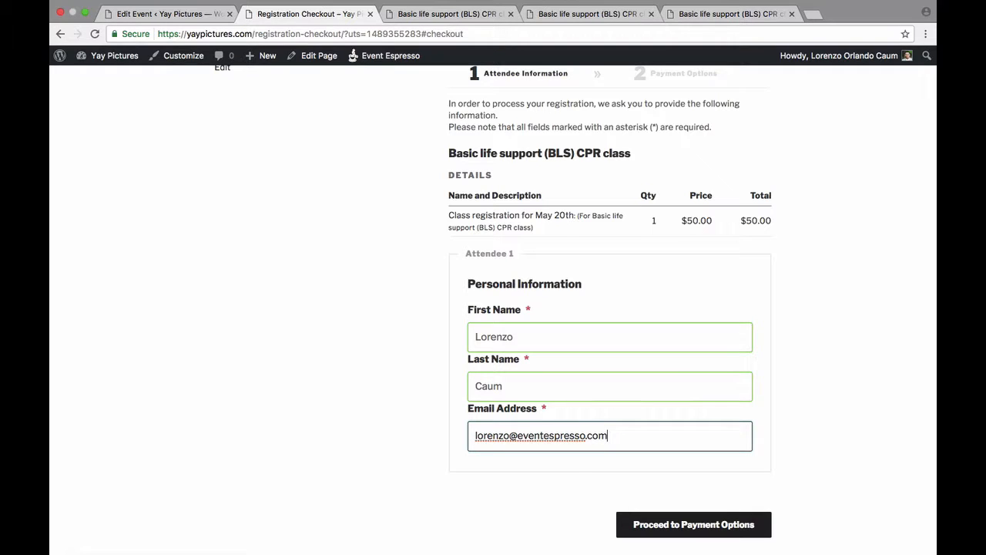
pyautogui.click(574, 468)
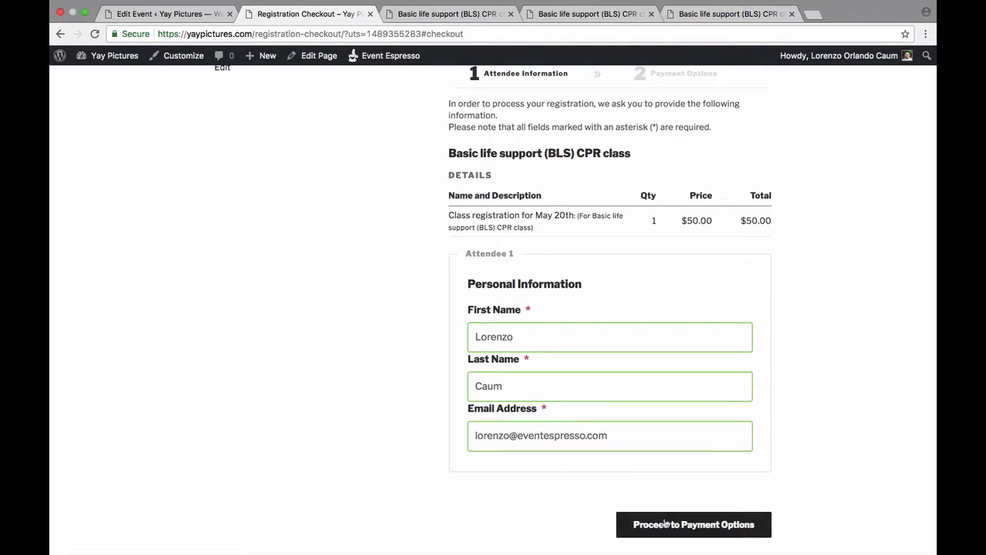
# Proceed to the payment options and select Invoice as the method of payment
pyautogui.click(703, 526)
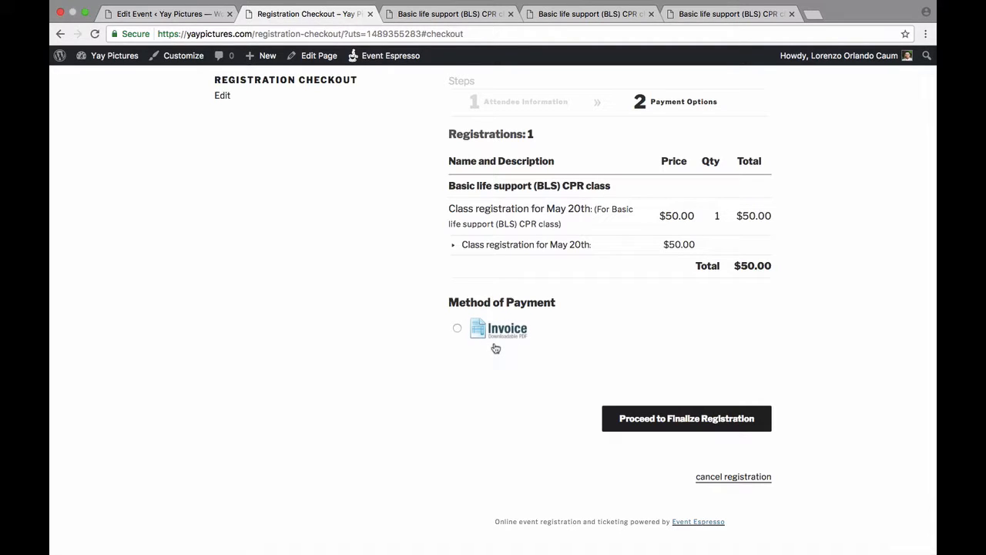
pyautogui.click(457, 329)
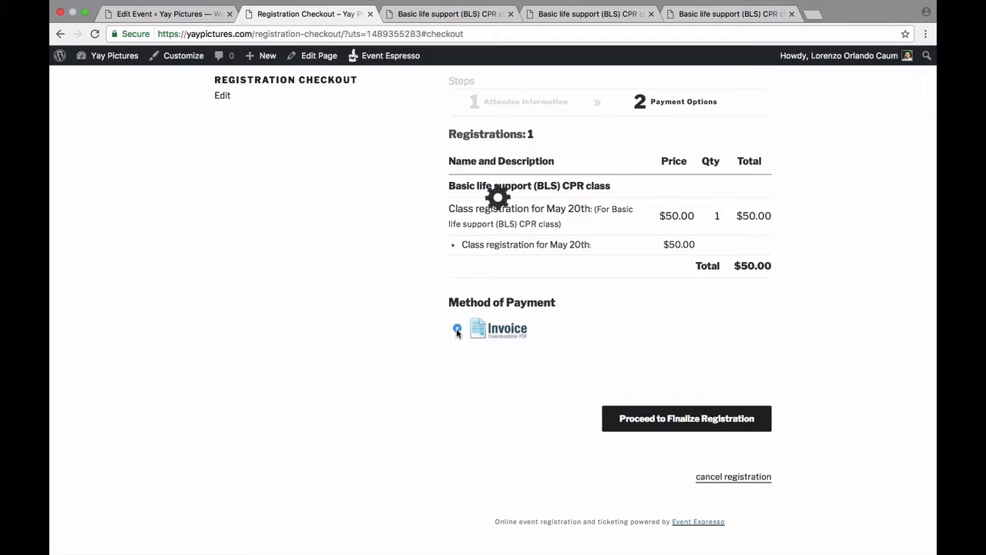